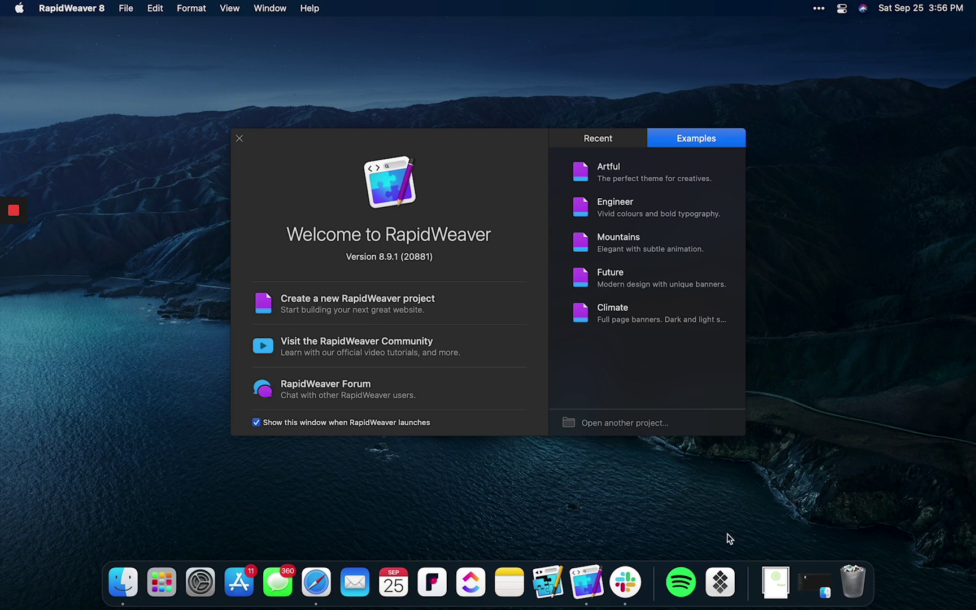
Step: Restore the Finder project window and open LoveIsTheSolution.com in RapidWeaver 8
click(816, 583)
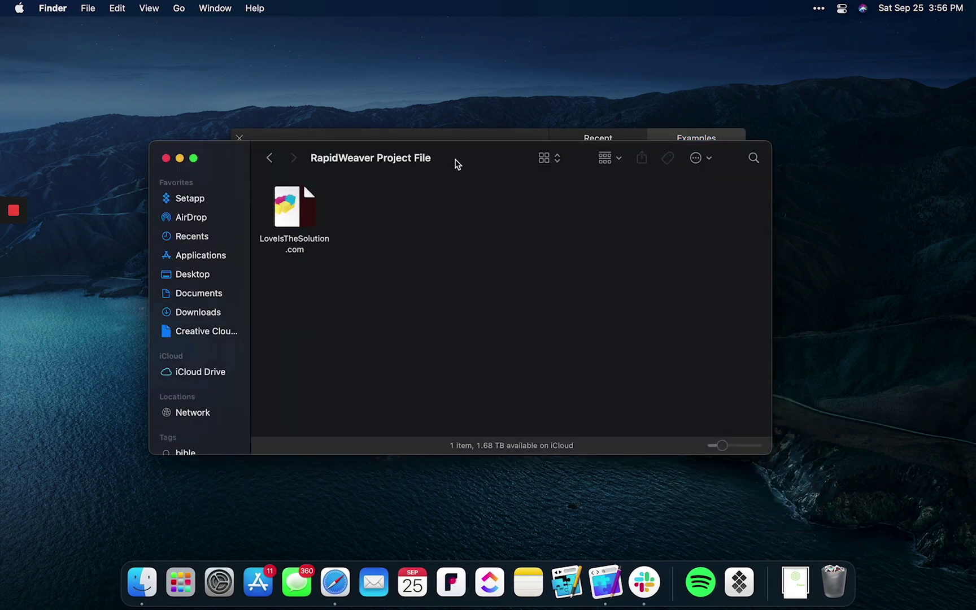
drag(456, 159, 463, 181)
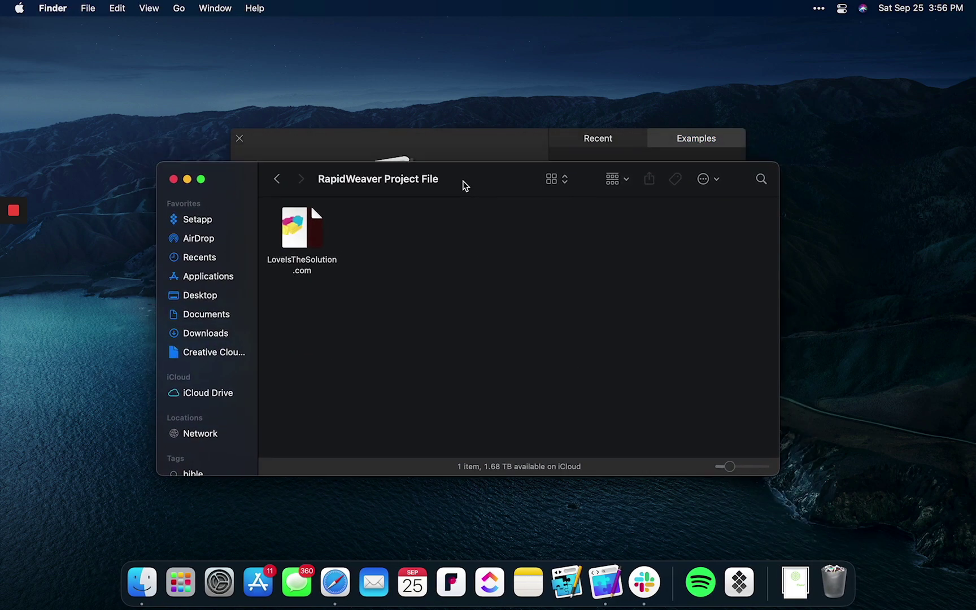
double_click(311, 232)
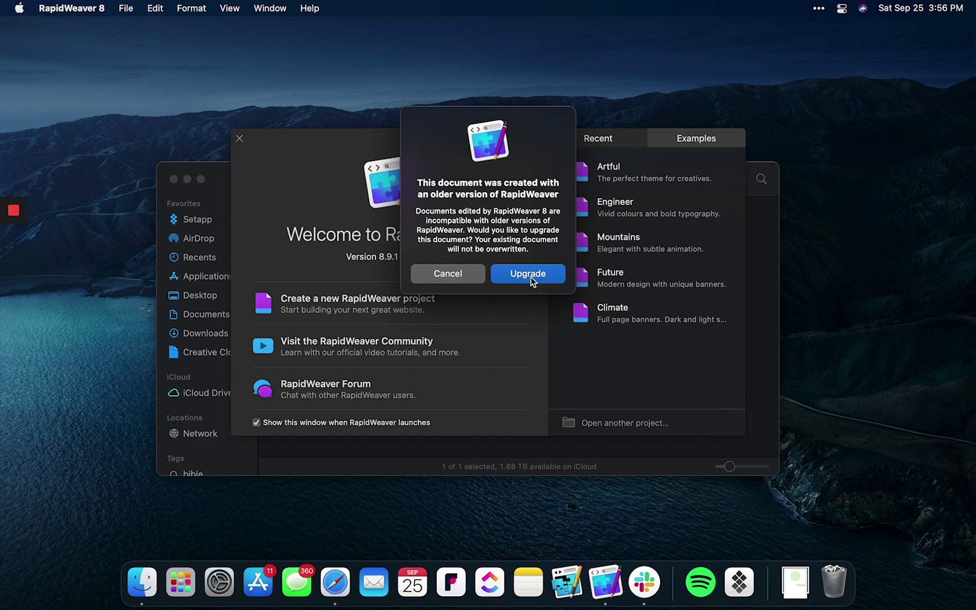
Step: Upgrade the project and open it with Mountains replacing the missing Iris theme
click(529, 274)
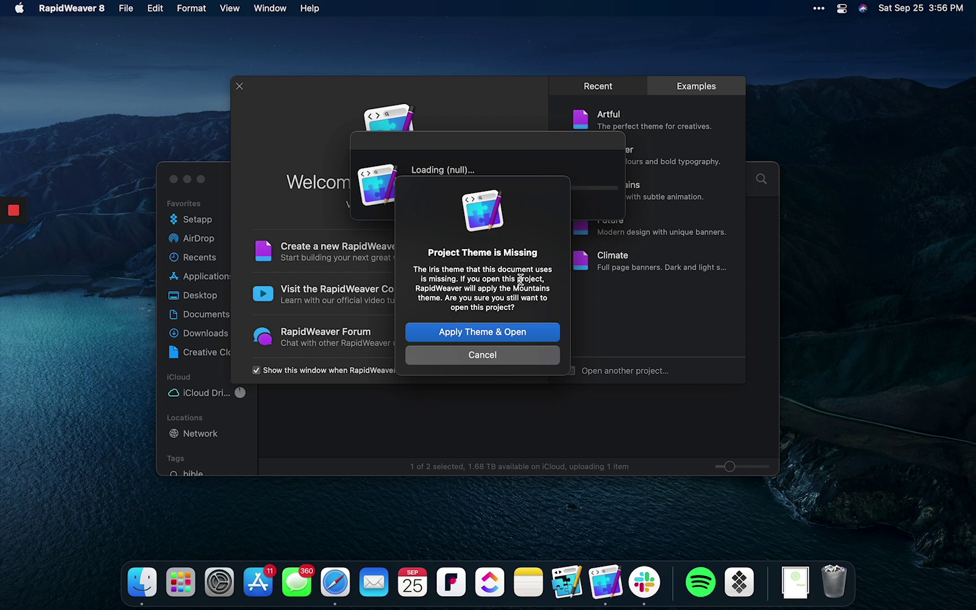
double_click(429, 269)
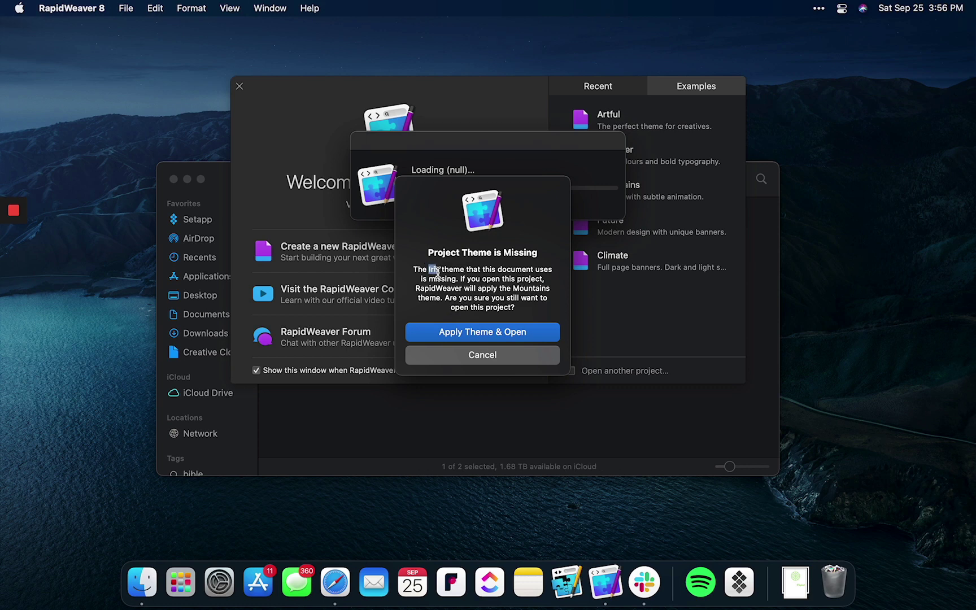
click(479, 335)
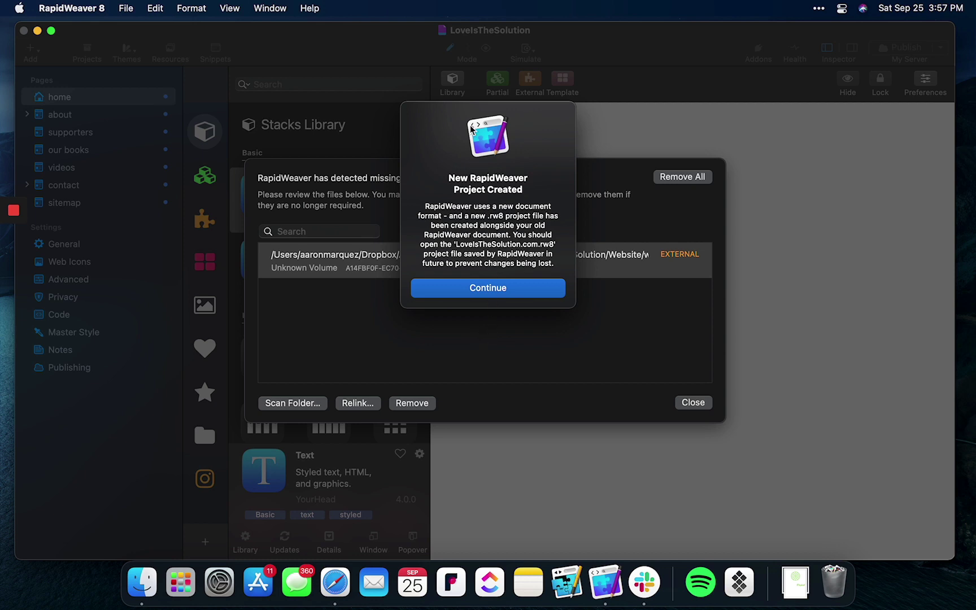
Step: Acknowledge the new .rw8 file notice and relink the missing resource by scanning the Website folder
click(506, 292)
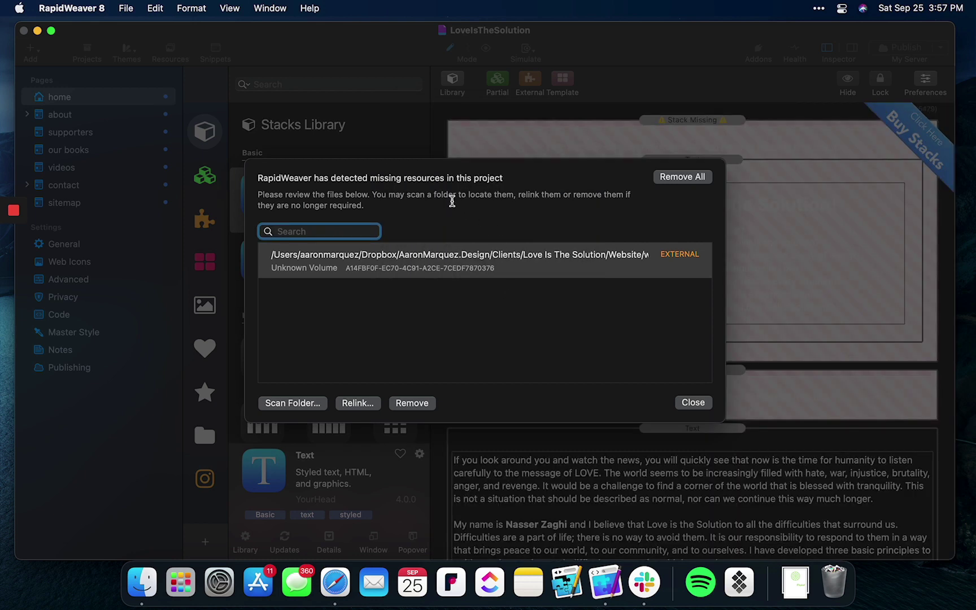
click(406, 255)
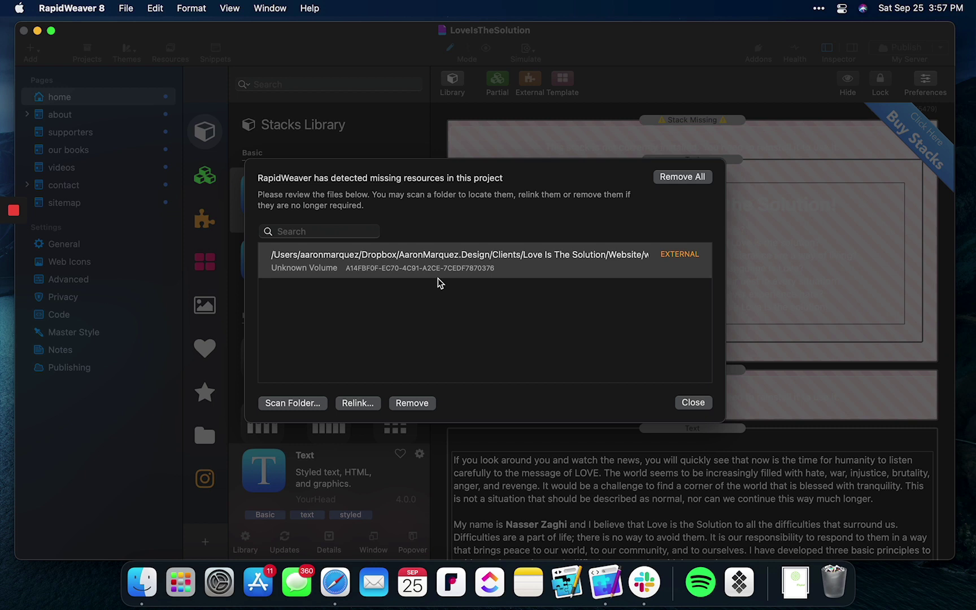
click(300, 405)
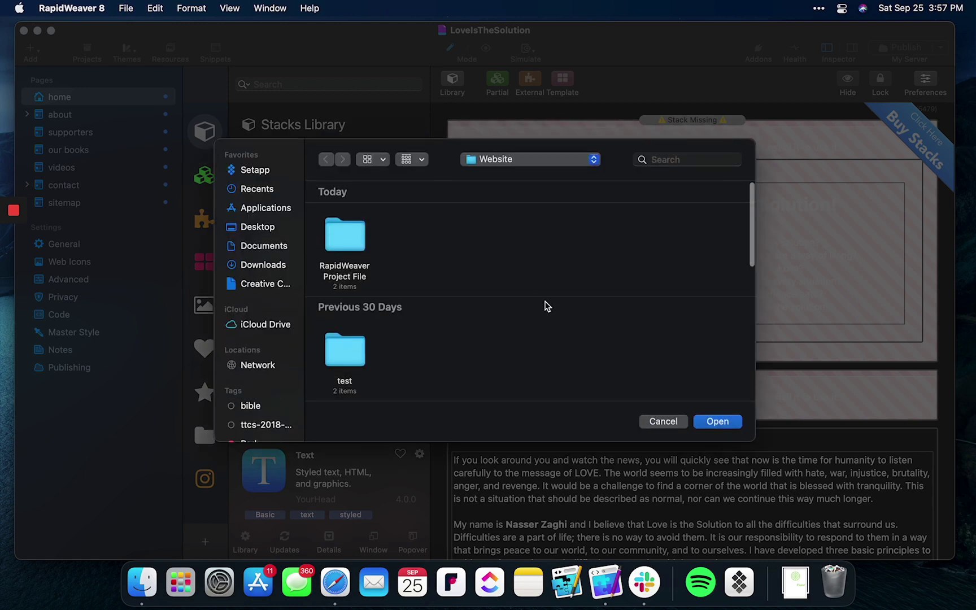
scroll(546, 306, down, 3)
scroll(546, 306, down, 5)
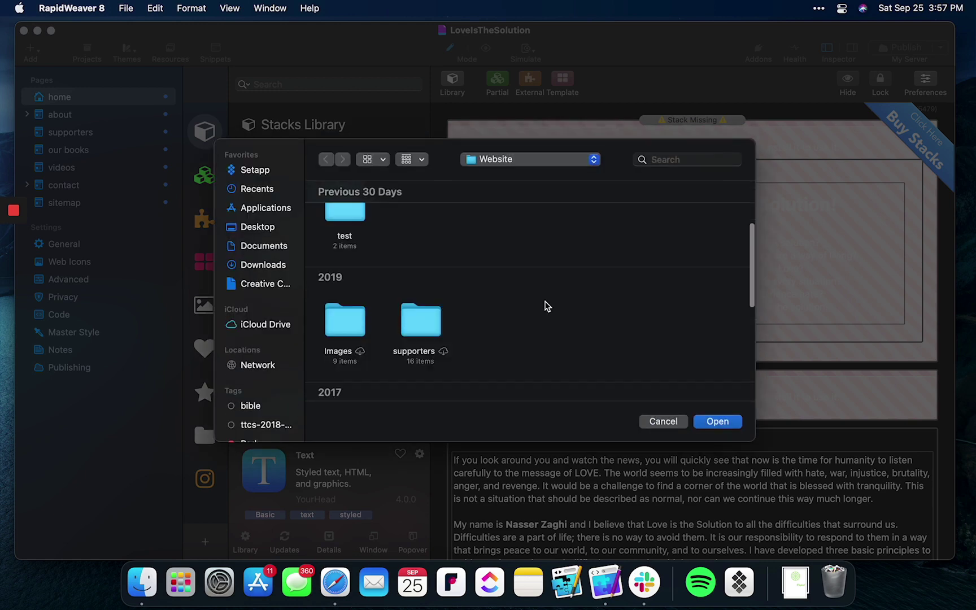
click(718, 421)
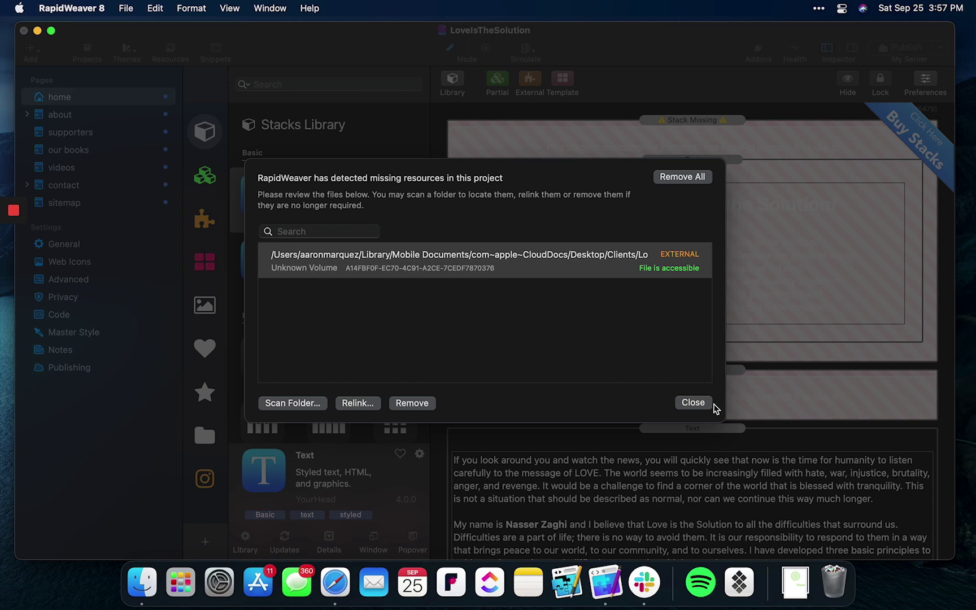
click(692, 402)
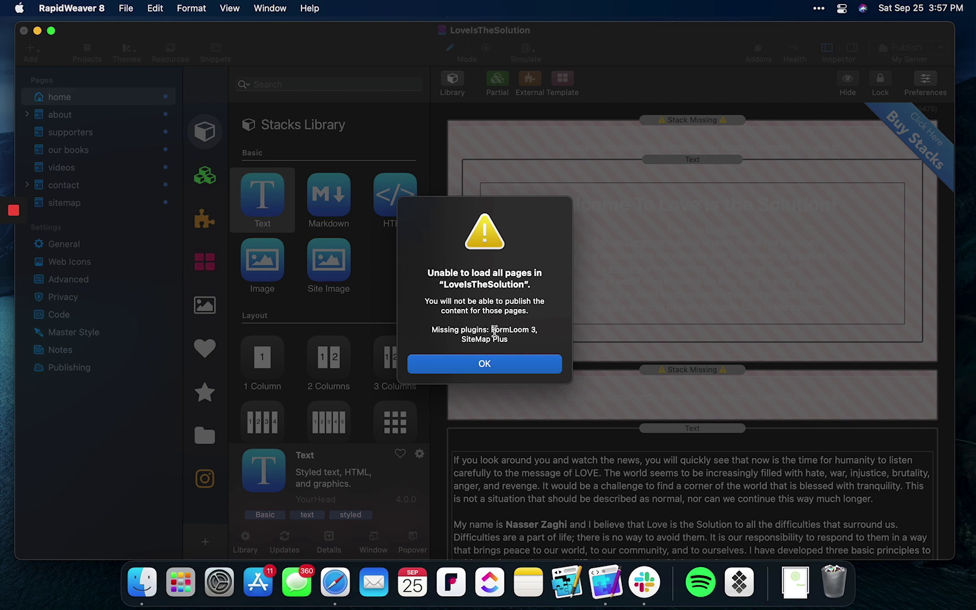
Step: Dismiss the FormLoom 3 and SiteMap Plus warning, check the sitemap page, then reopen the home page
drag(490, 330, 536, 329)
click(535, 373)
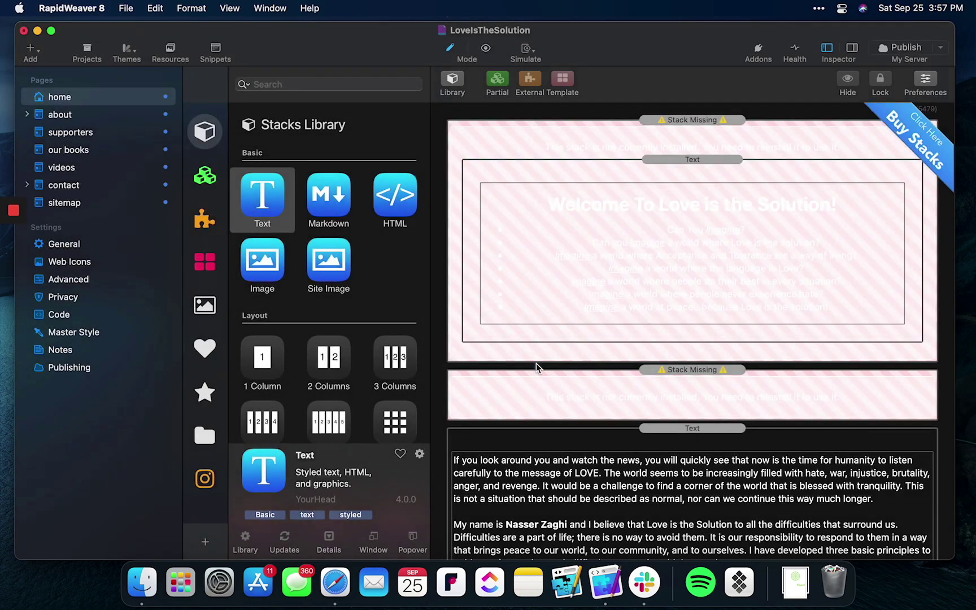
click(81, 210)
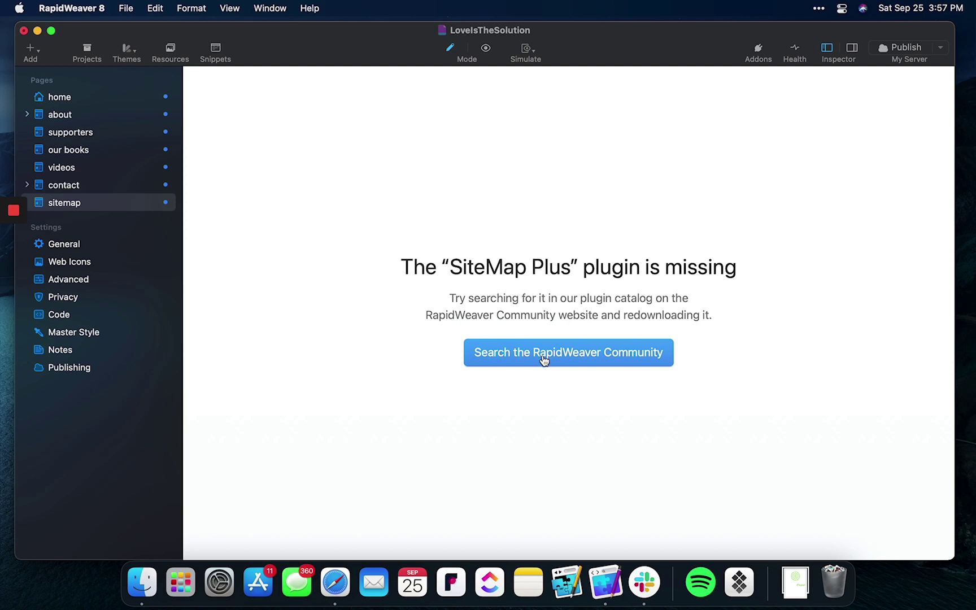
right_click(110, 202)
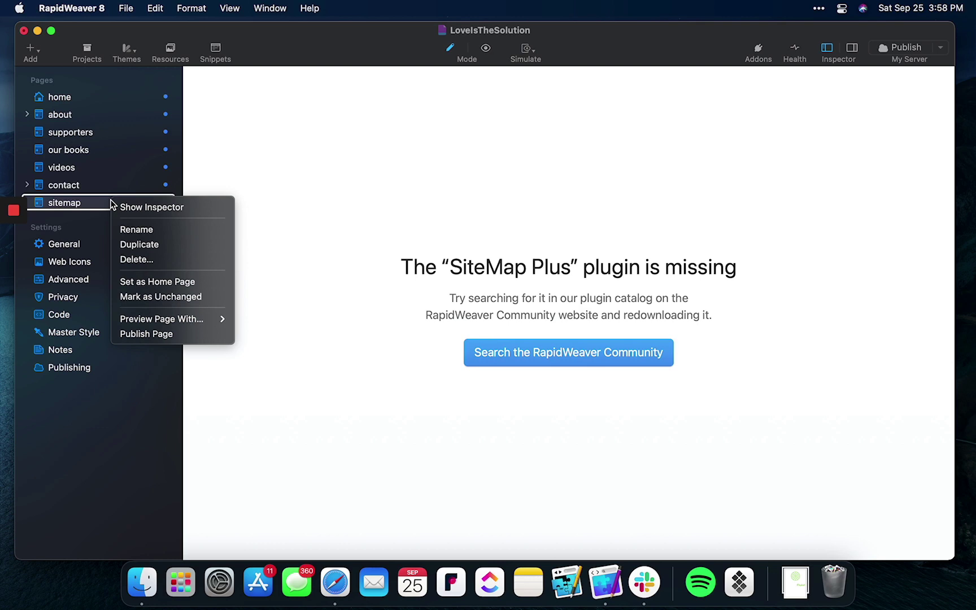
click(92, 204)
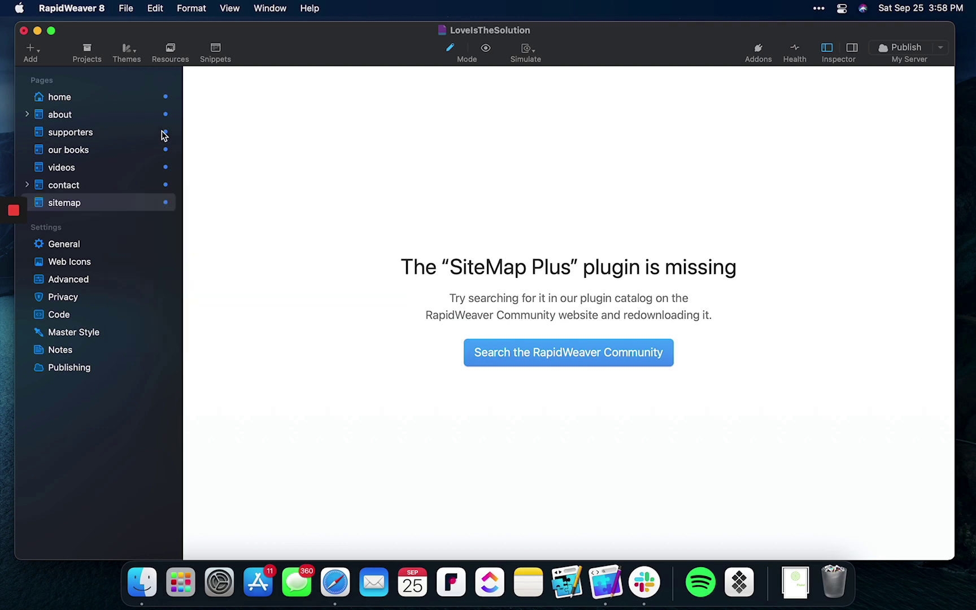
click(96, 99)
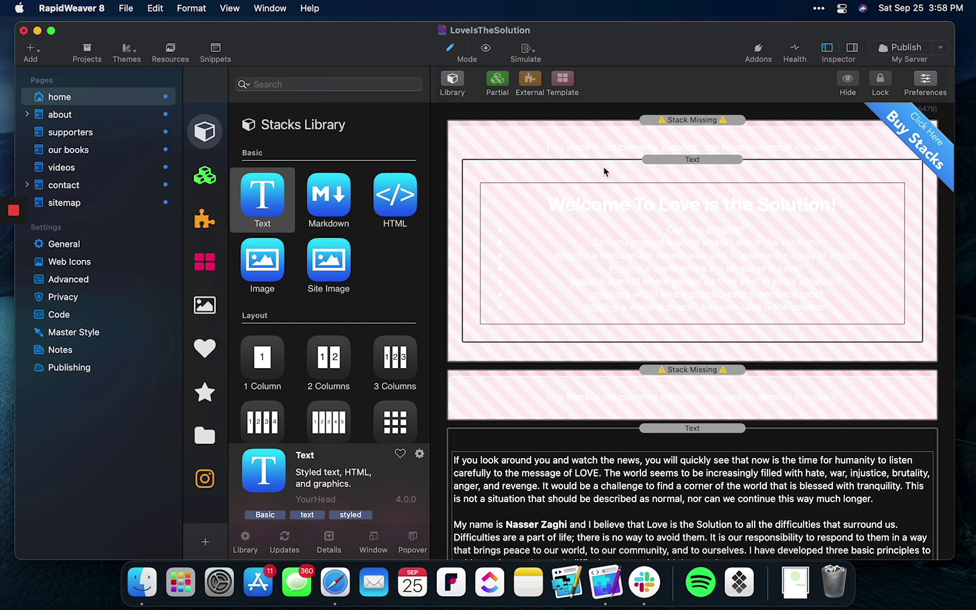
Step: View the outer missing stack's details, then enable Web Developer Tools in General preferences
click(621, 143)
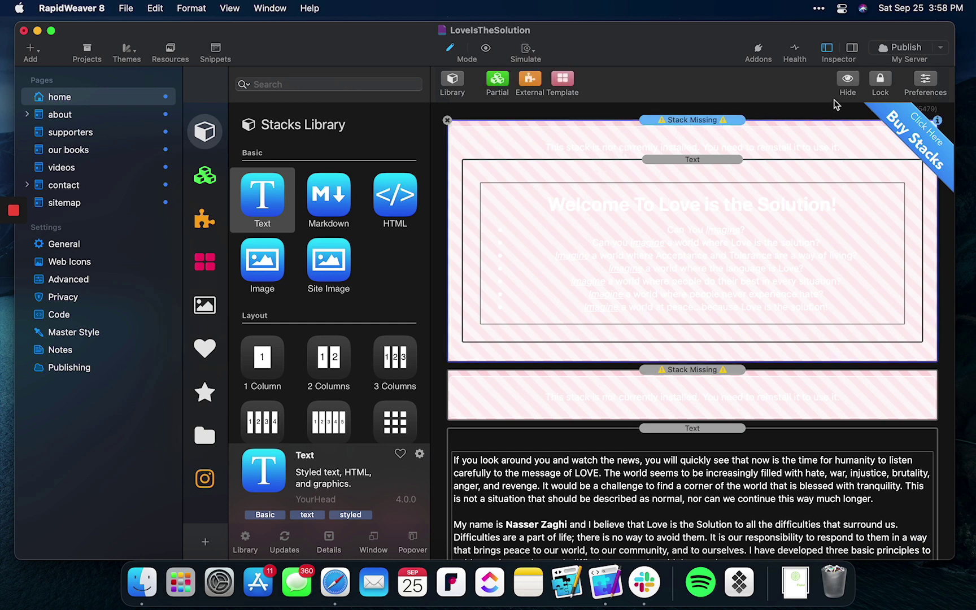
key(super+alt+i)
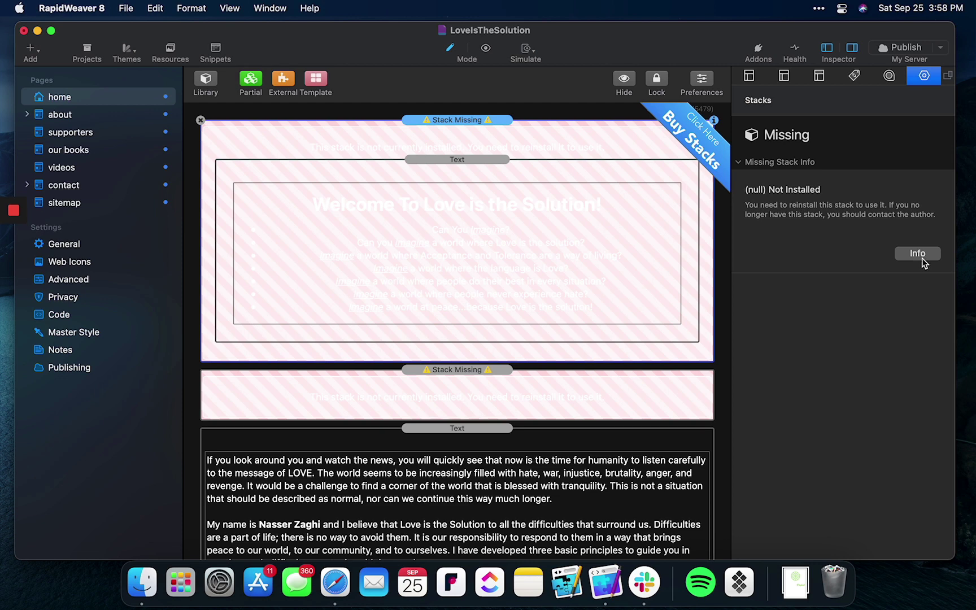
click(97, 10)
click(100, 80)
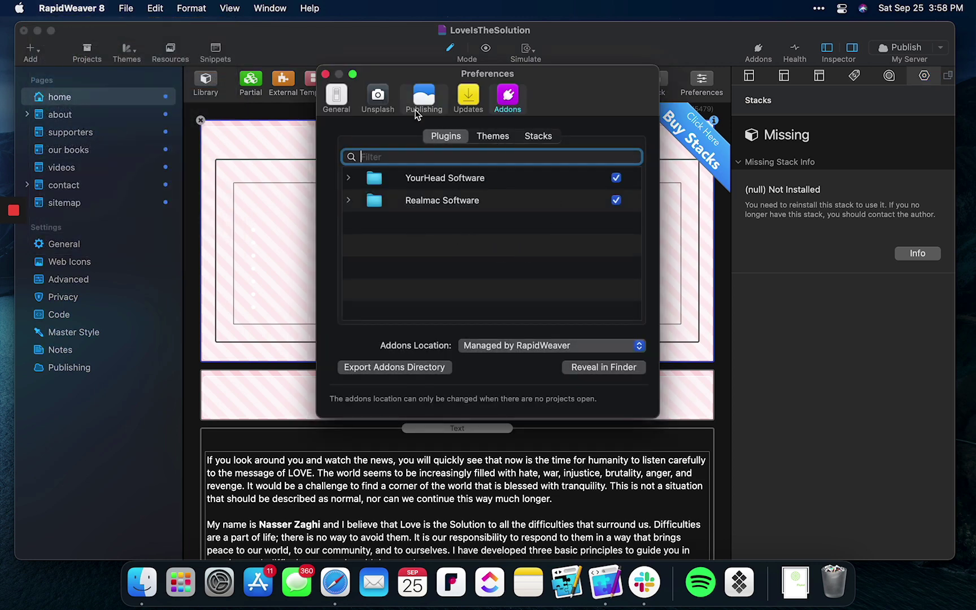
click(346, 101)
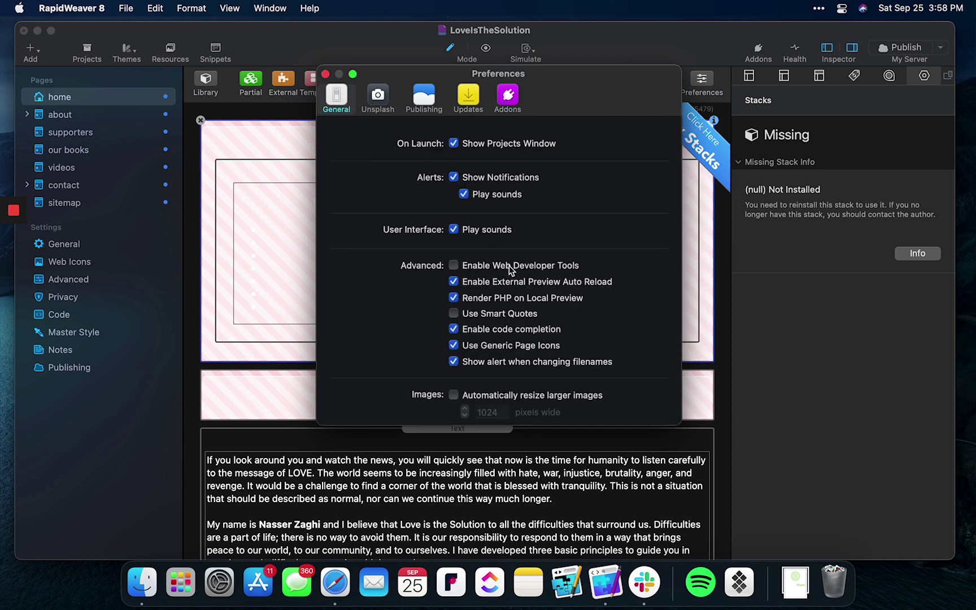
click(533, 271)
click(326, 74)
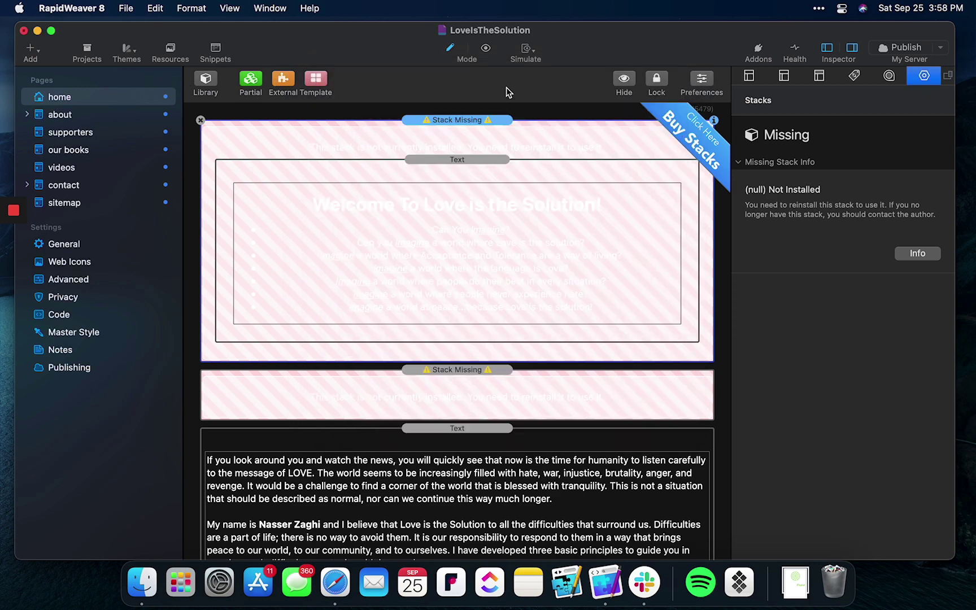
Step: Preview the home page with the Inspector hidden for a full-width view
click(485, 50)
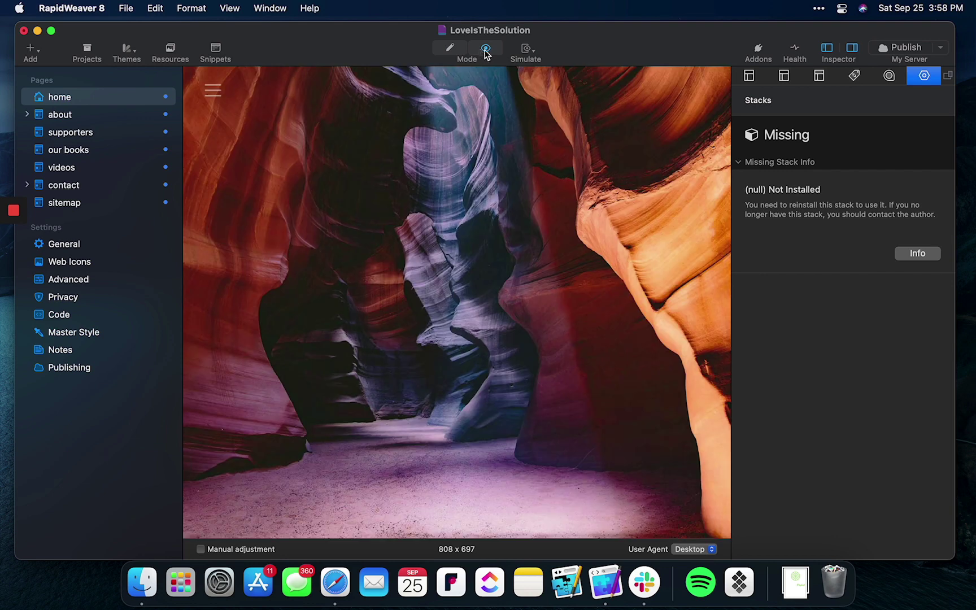
click(829, 49)
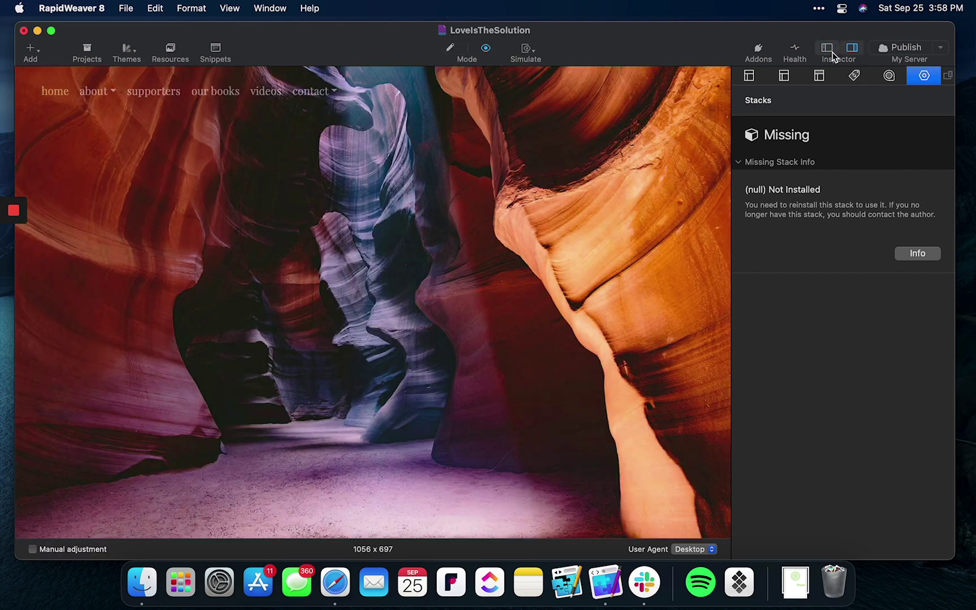
click(828, 49)
click(853, 49)
scroll(602, 225, down, 5)
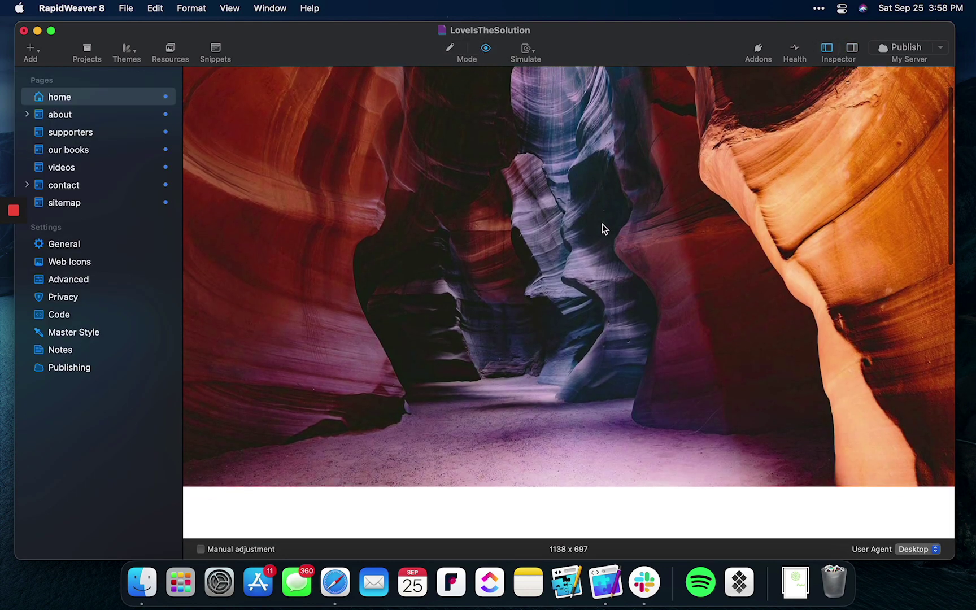
scroll(603, 223, down, 2)
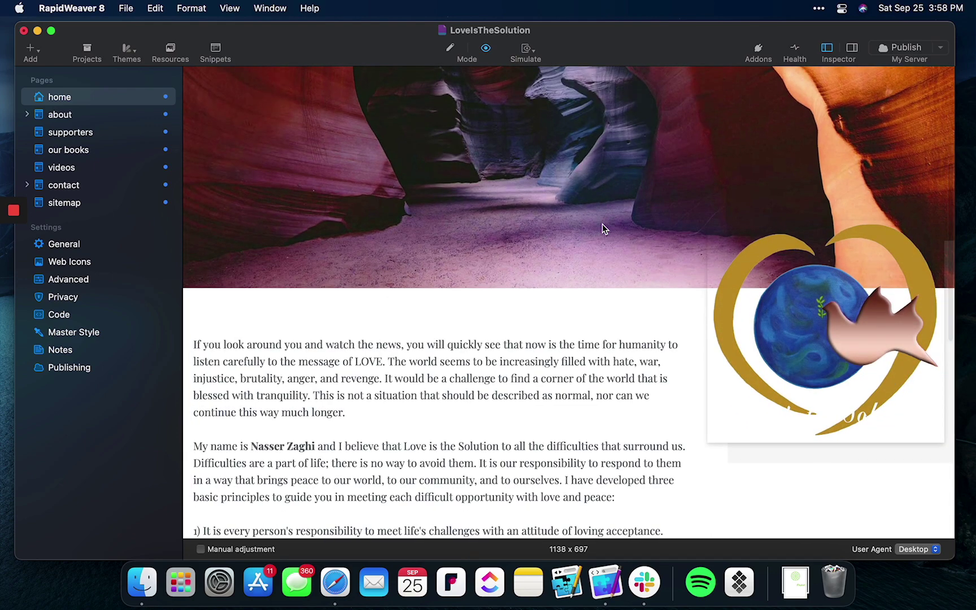
scroll(603, 224, up, 10)
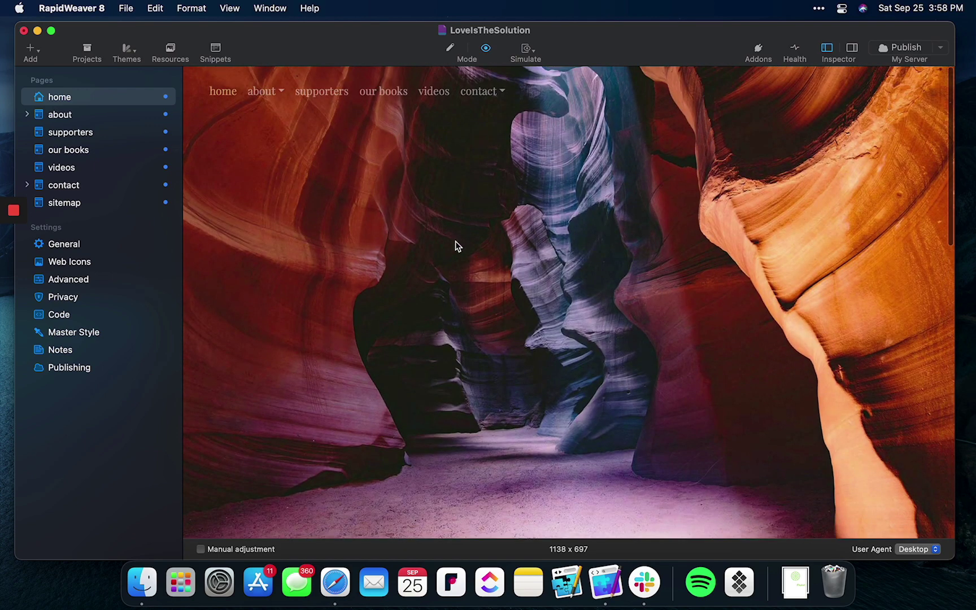
Step: Inspect the previewed page and expand its <head> to see the stylesheet links
right_click(385, 223)
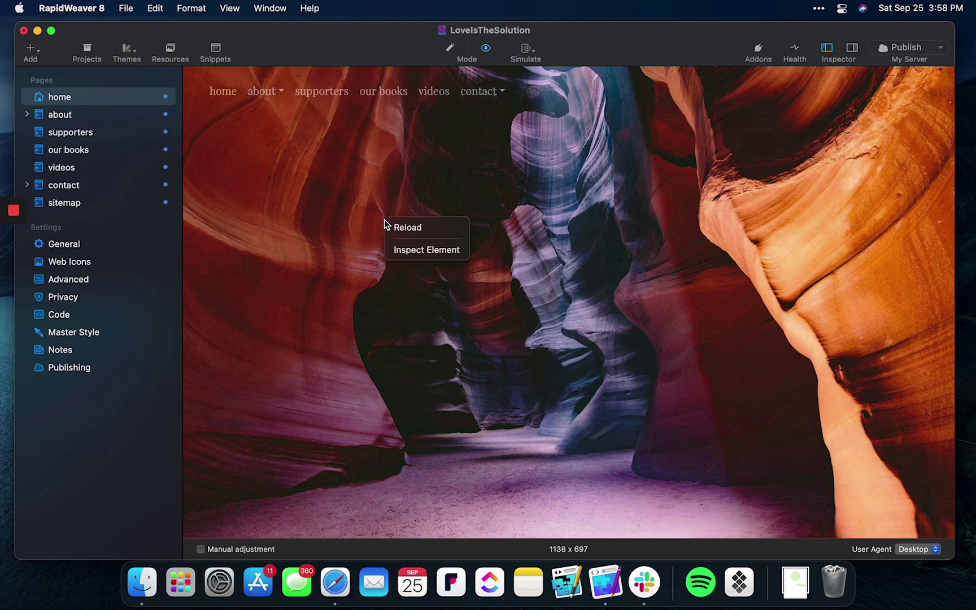
click(418, 250)
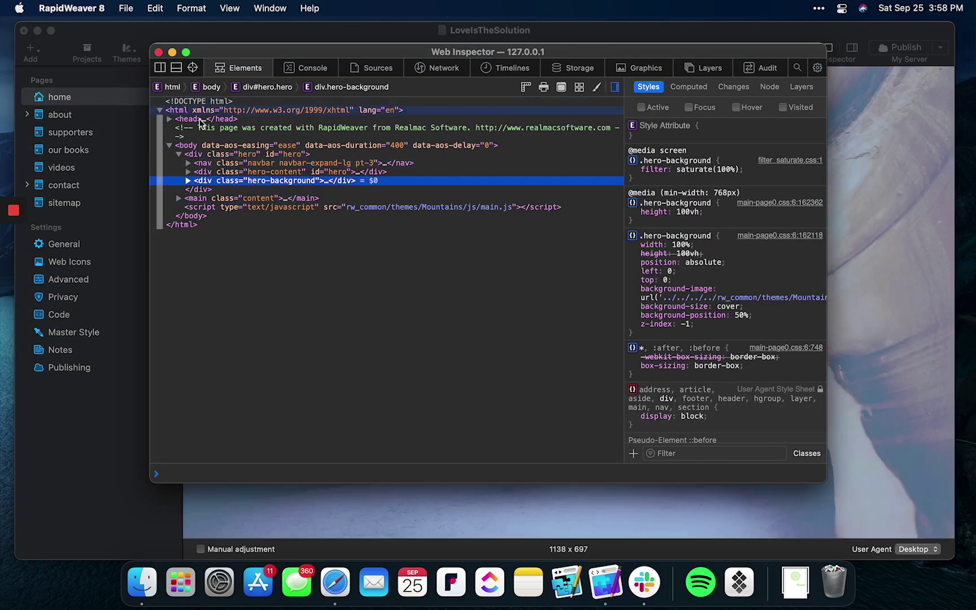
click(169, 119)
scroll(346, 218, down, 3)
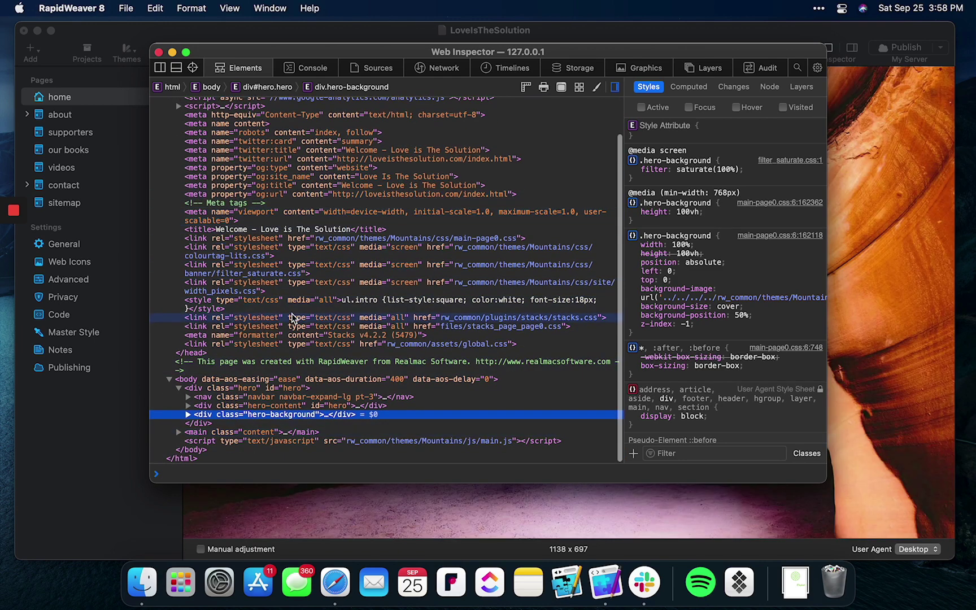
Step: Close the Web Inspector and copy the Web Address from the site's General settings
click(159, 52)
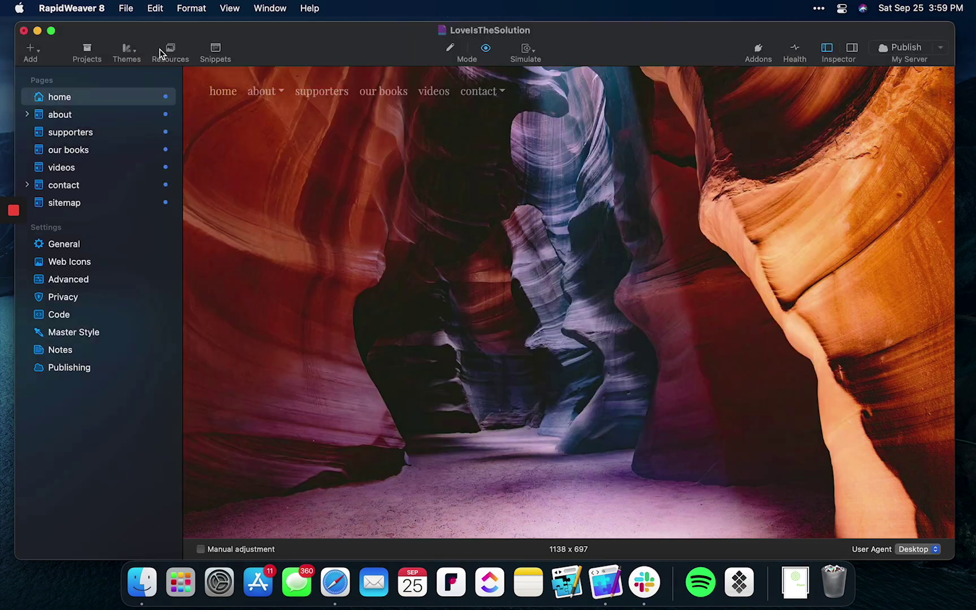
click(104, 244)
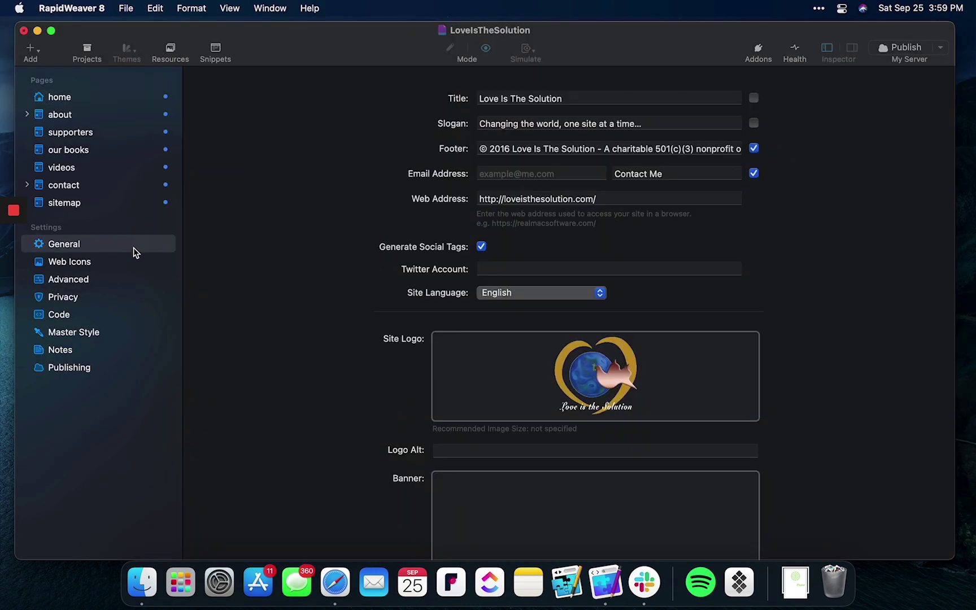
triple_click(499, 200)
key(super+c)
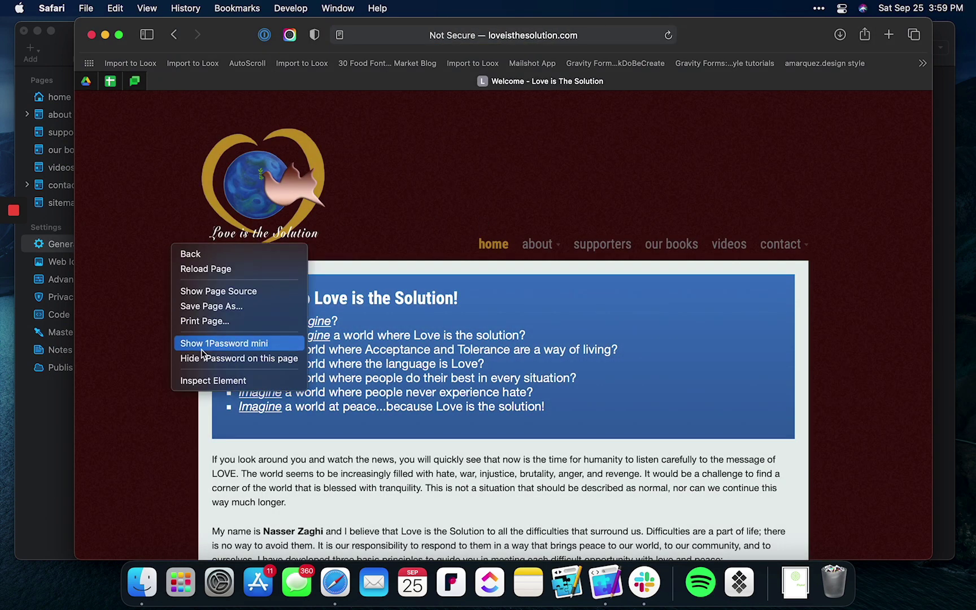
Step: In the live site's inspector, read the Flat Button, Houdini, DesignThing and Production stack version tags
click(212, 380)
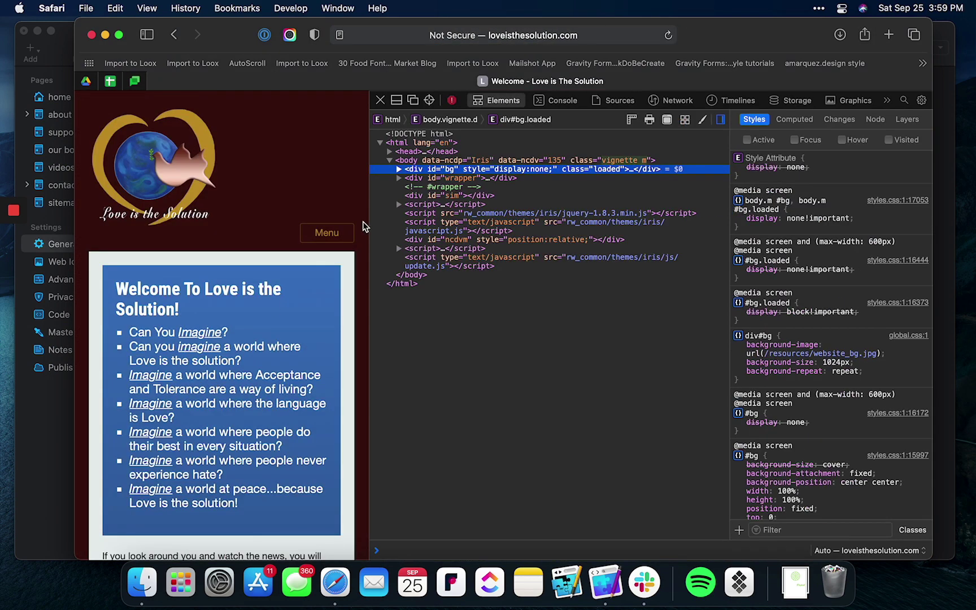
click(390, 152)
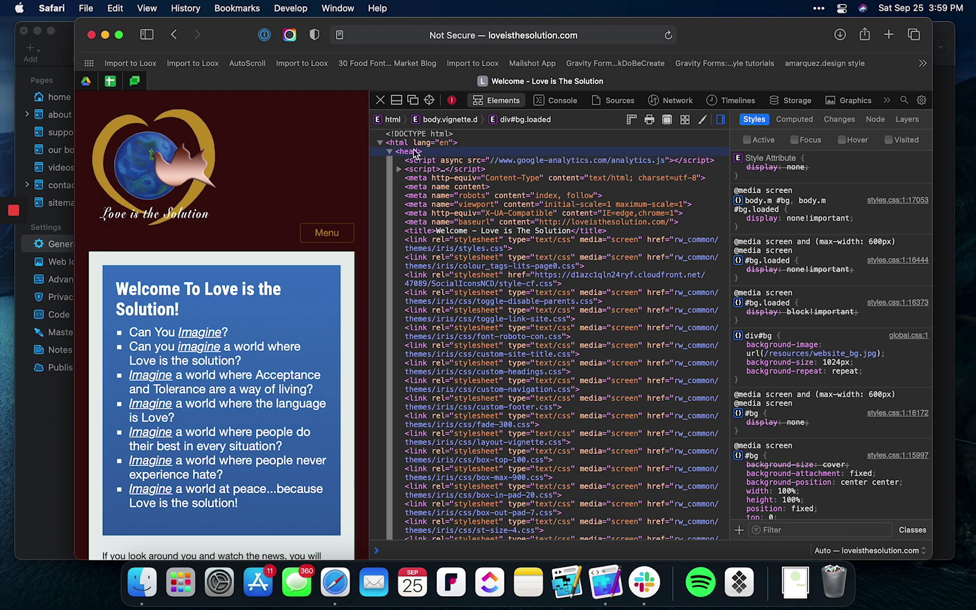
scroll(467, 182, down, 1)
scroll(469, 192, down, 15)
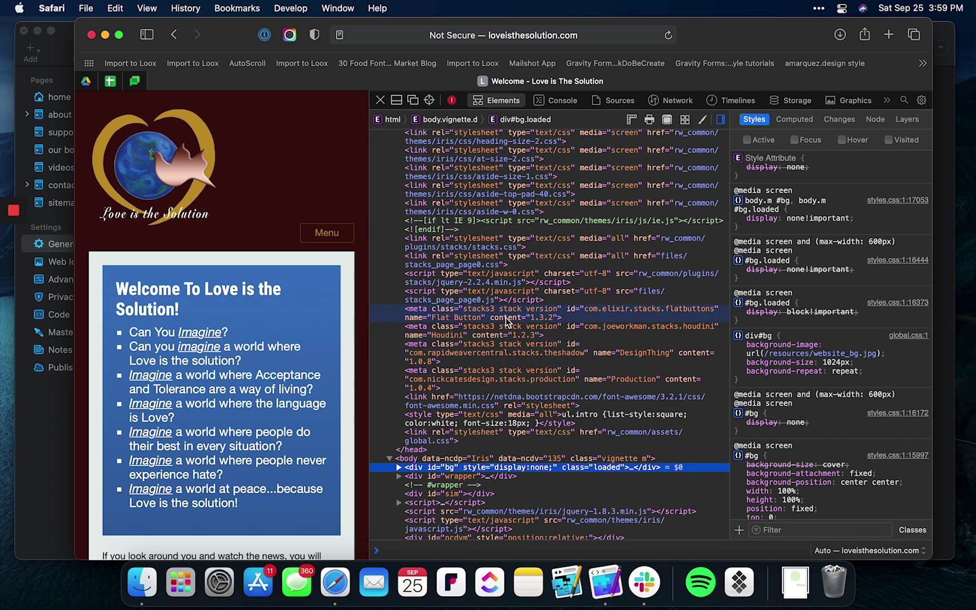
click(484, 316)
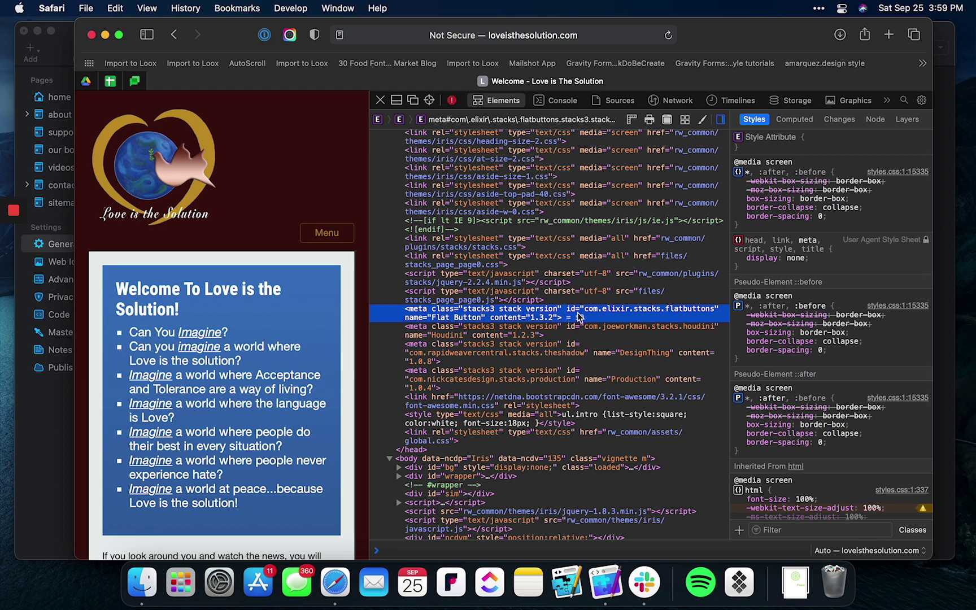
click(538, 332)
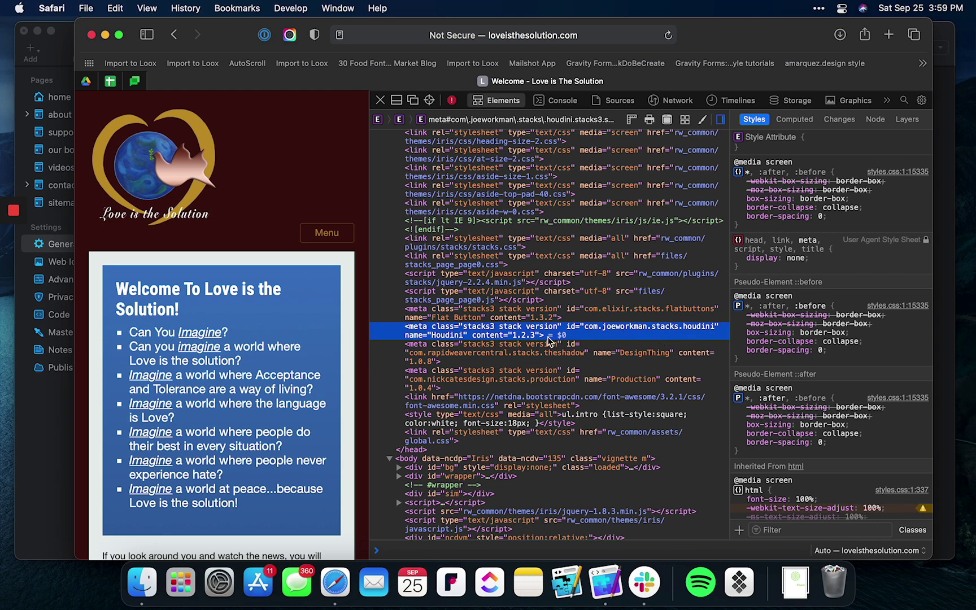
click(466, 362)
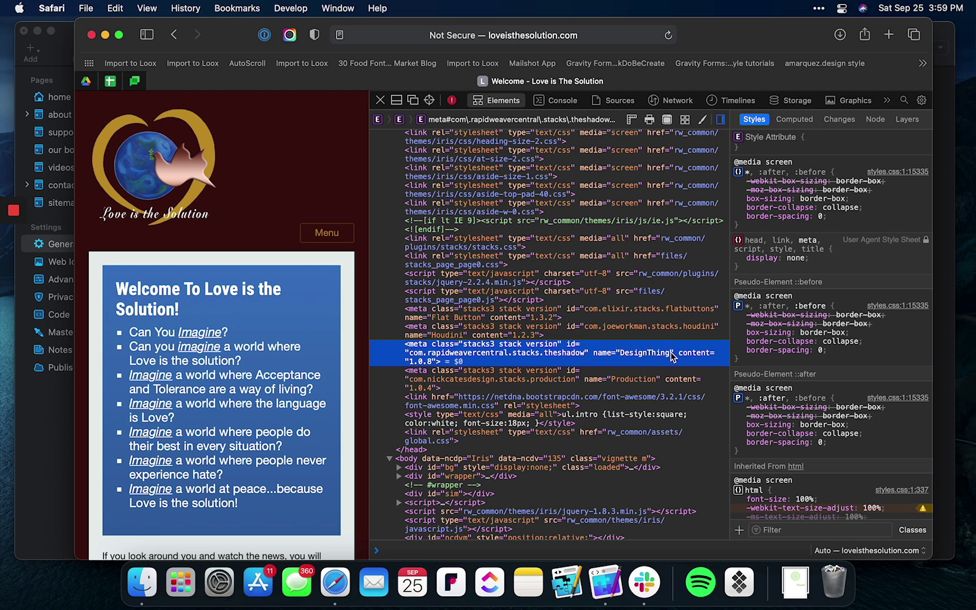
click(601, 382)
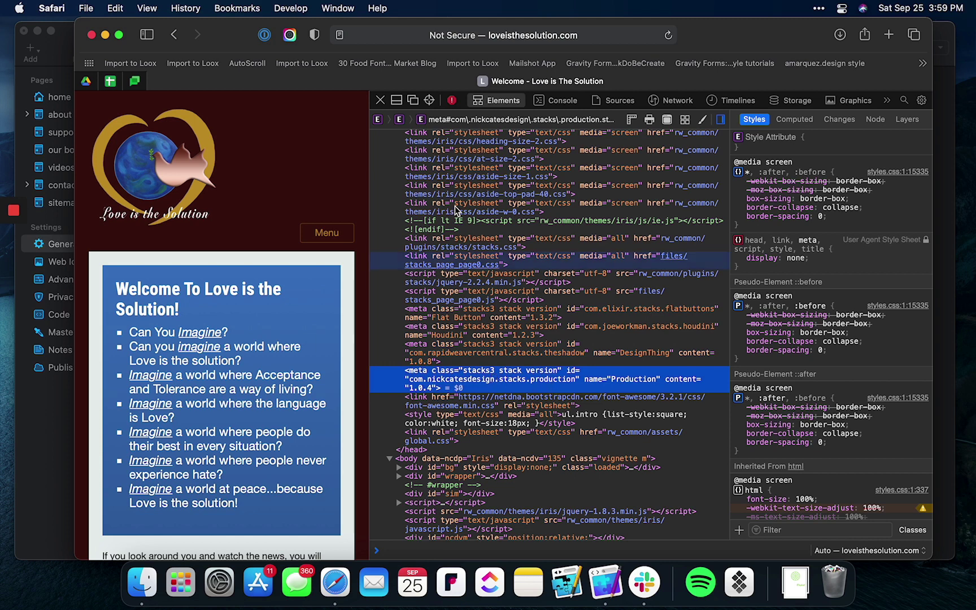
Step: Close the inspector and Safari, and show RapidWeaver's home page preview again
click(381, 100)
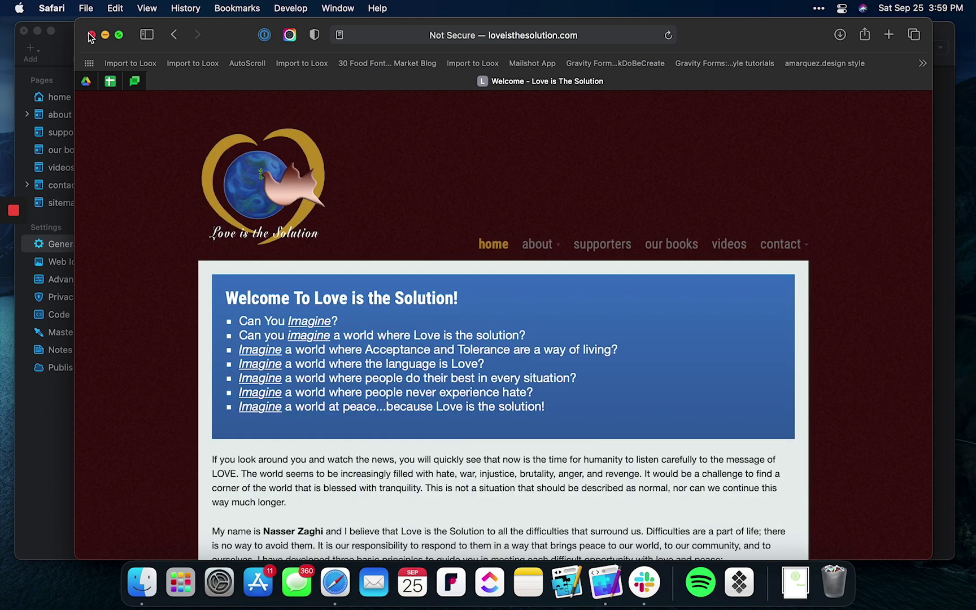
click(91, 35)
click(284, 205)
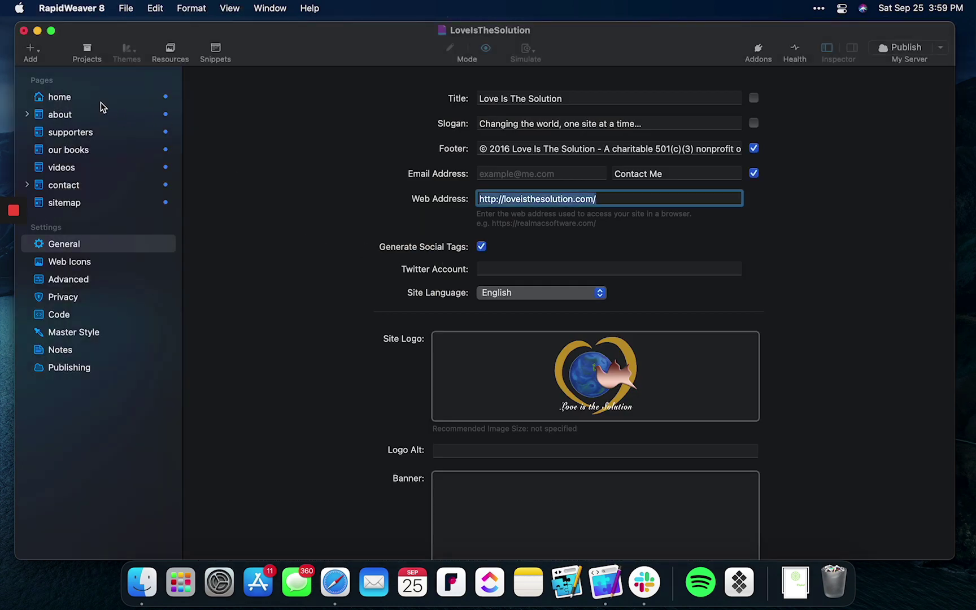
click(101, 101)
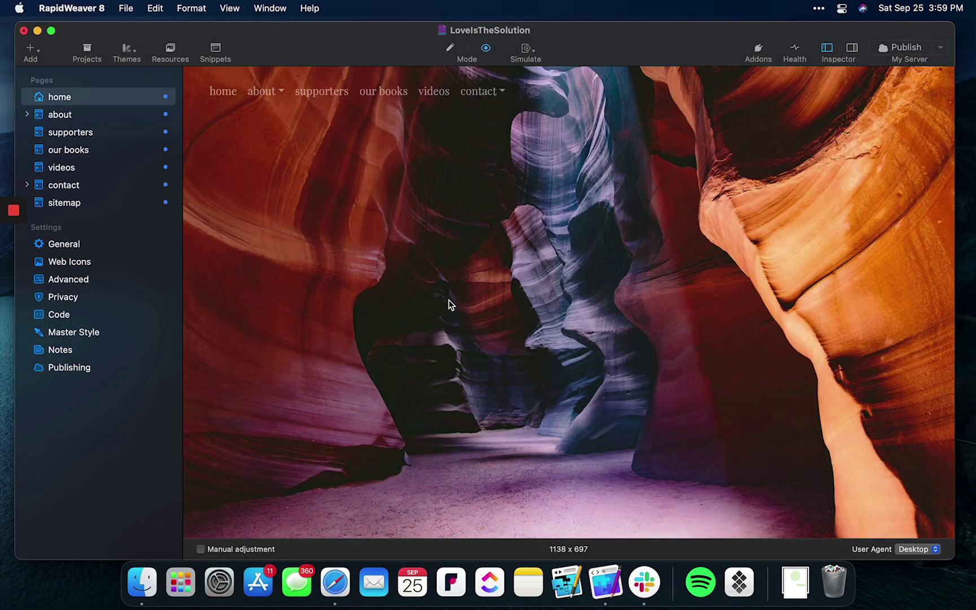